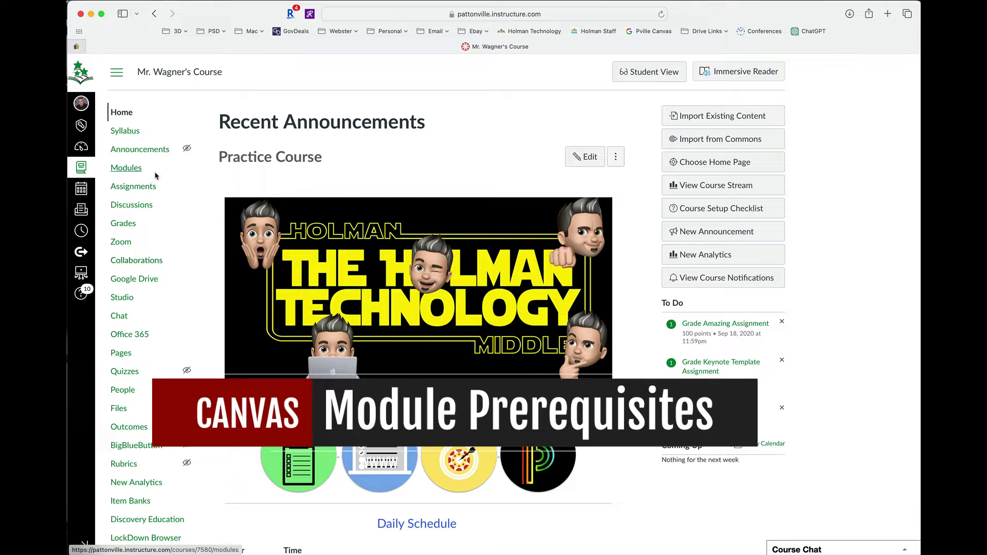
Step: Open the course Modules page to see Unit 1 and its three items
click(126, 168)
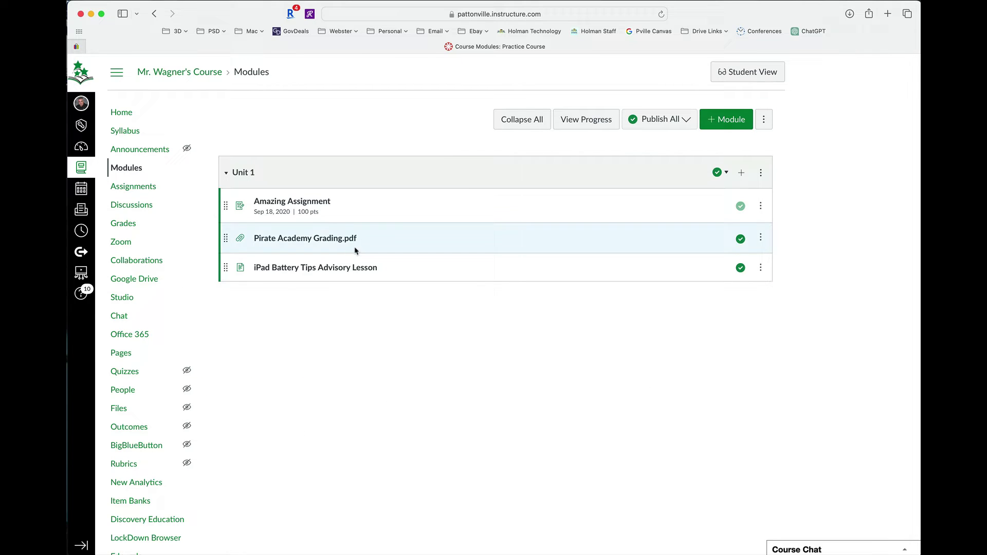
Step: Create a module named 'Unit 2' and upload Physical Form.pdf into it
click(732, 119)
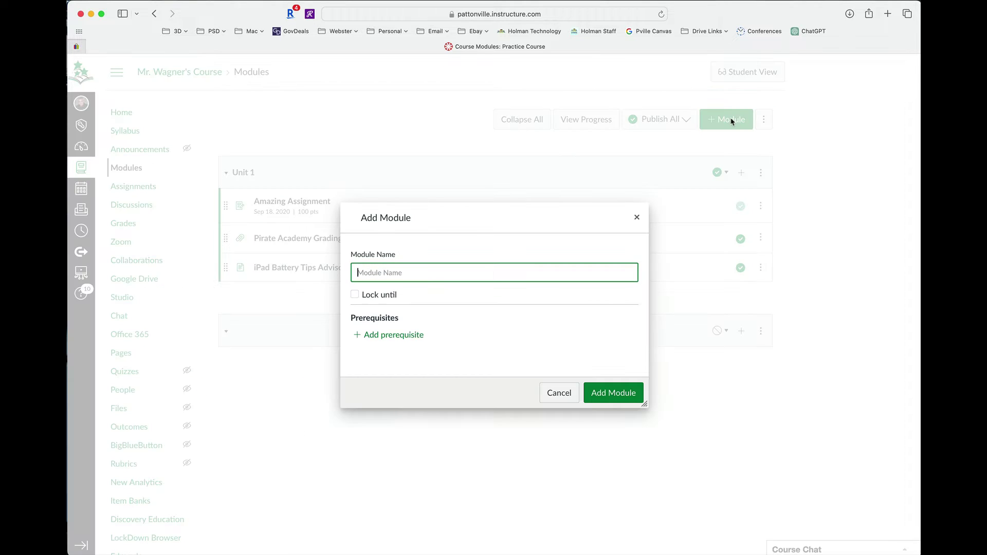
text(Unit 2)
click(626, 395)
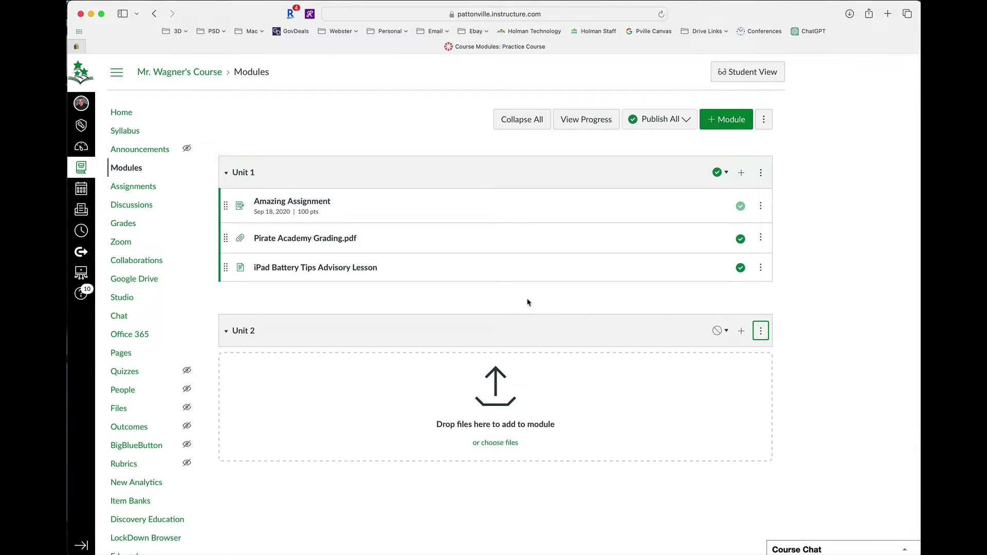
drag(903, 171, 607, 417)
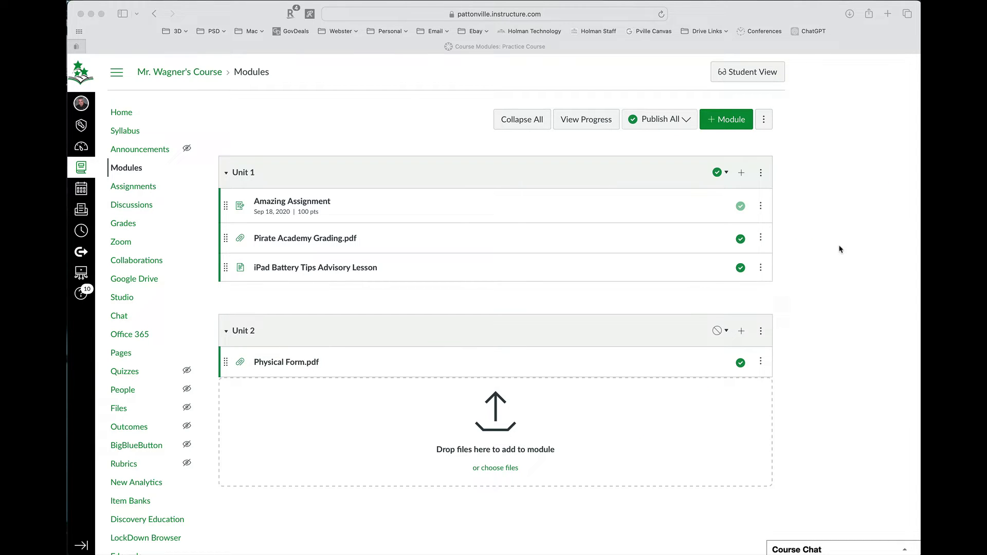
click(740, 336)
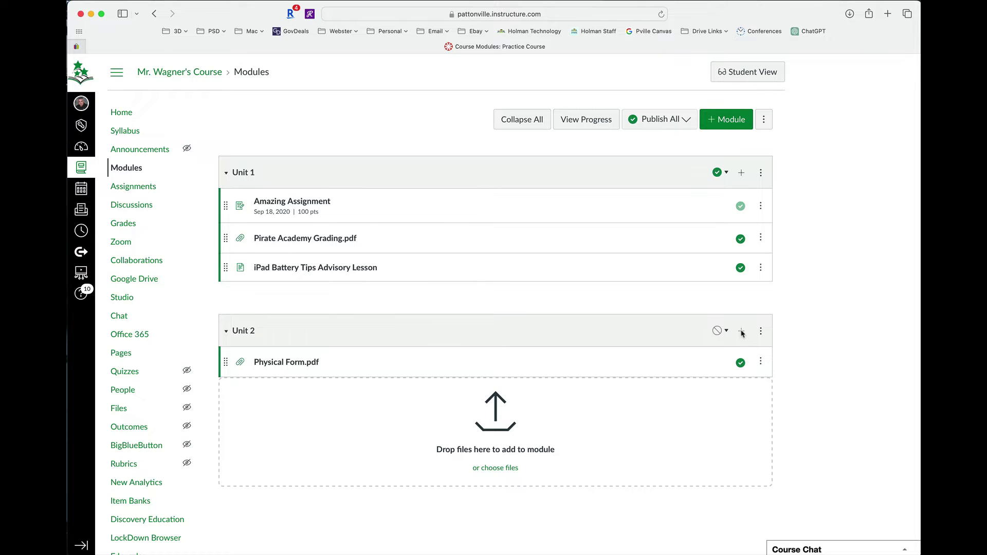
click(742, 332)
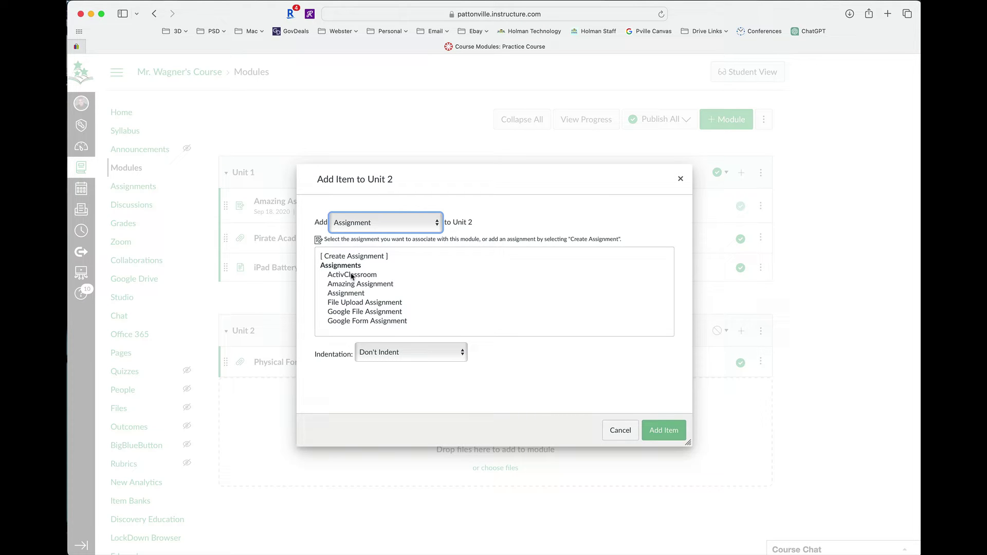
click(367, 227)
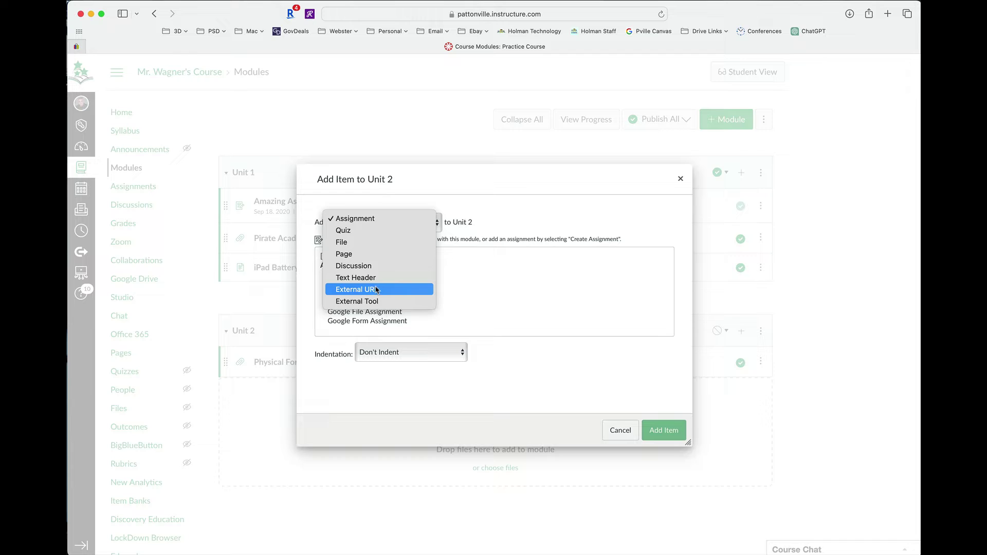
click(603, 376)
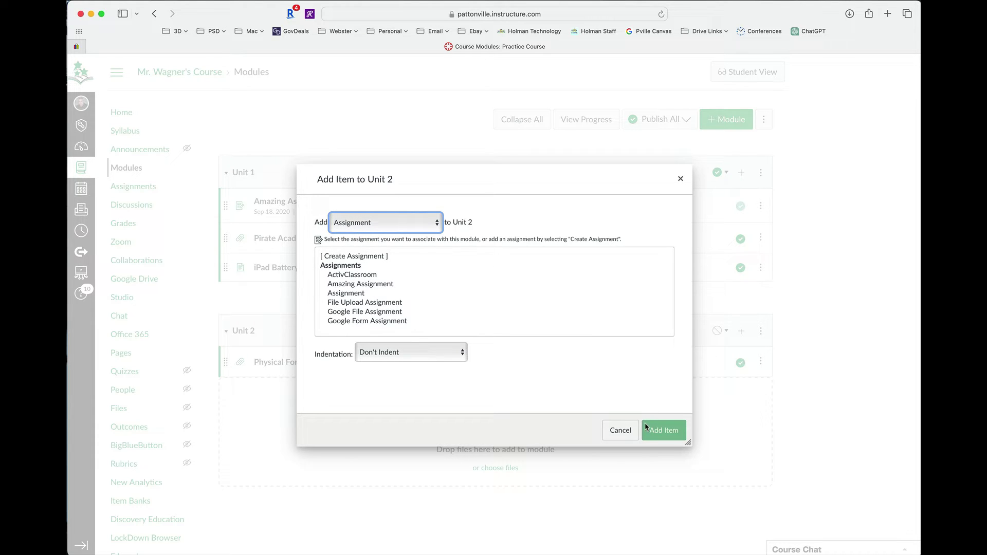
click(625, 429)
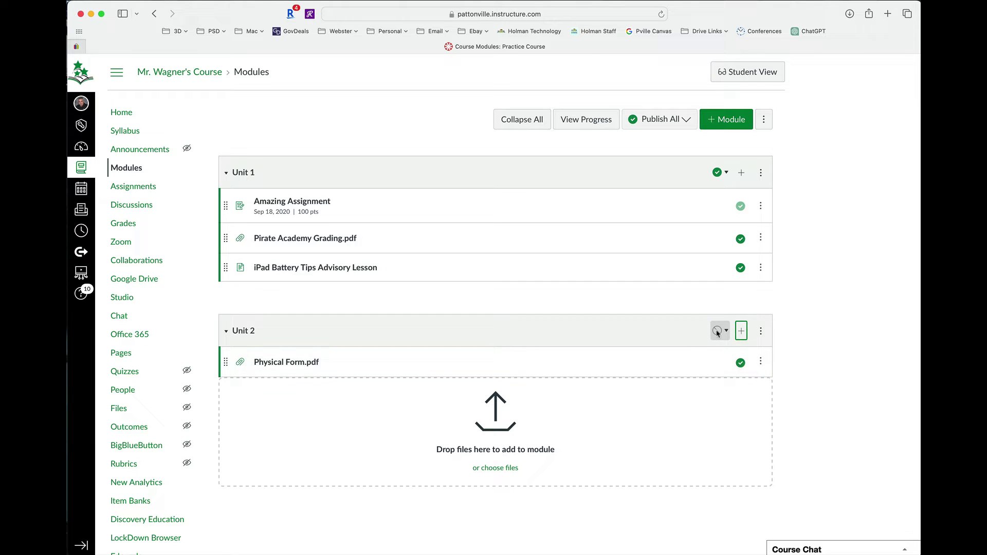
Step: Publish the Unit 2 module together with all its items, including Physical Form.pdf
click(719, 331)
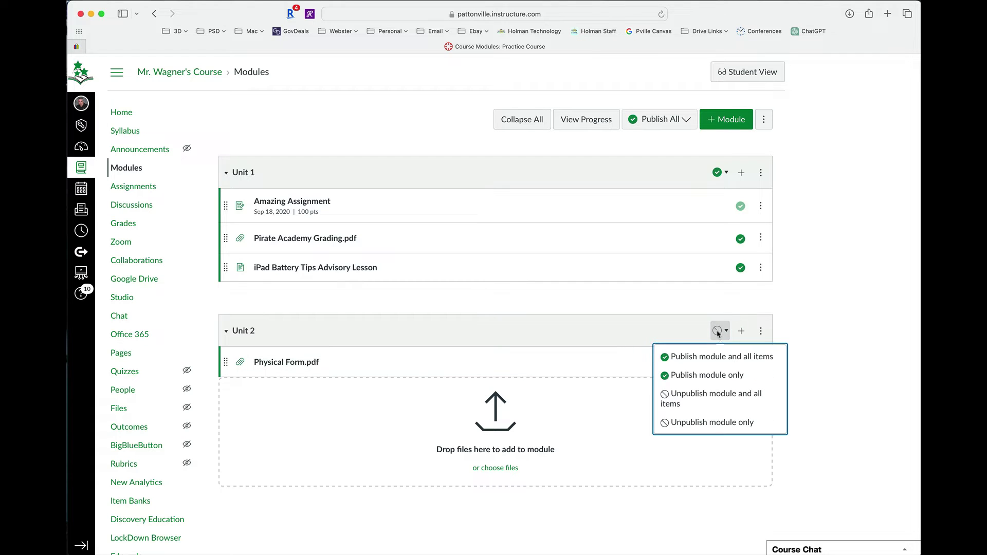
click(710, 360)
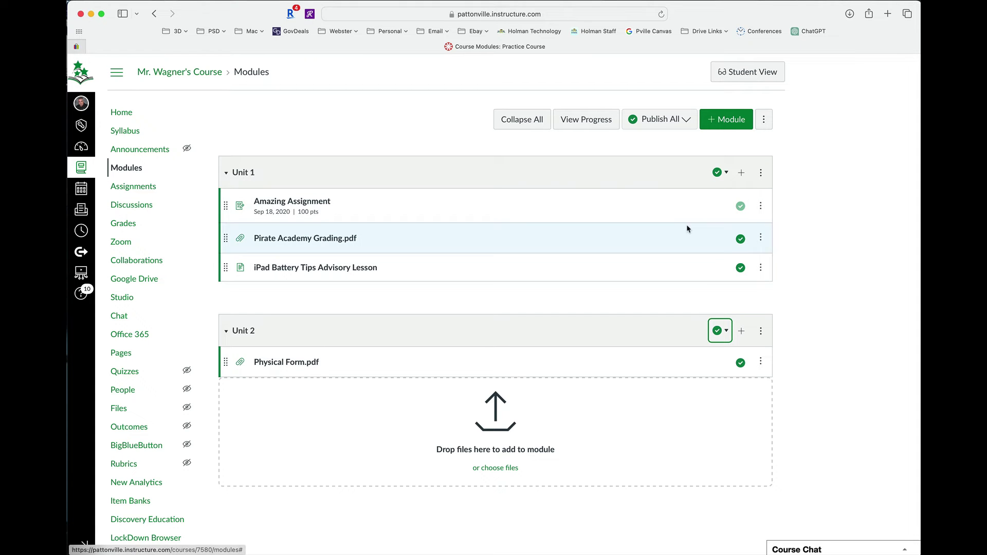
Step: Edit Unit 1's module settings, trying Lock until but leaving it unchecked with no date
click(761, 174)
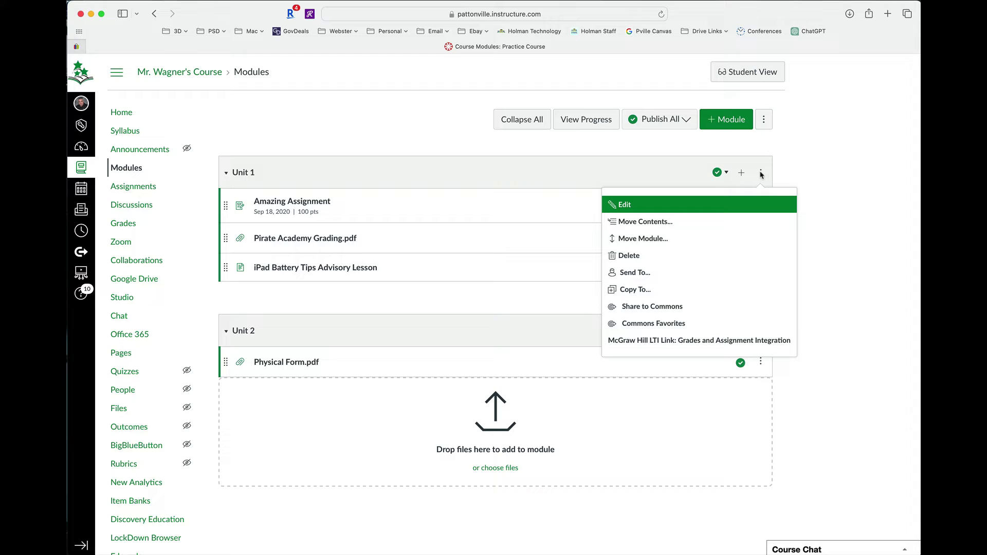
click(708, 205)
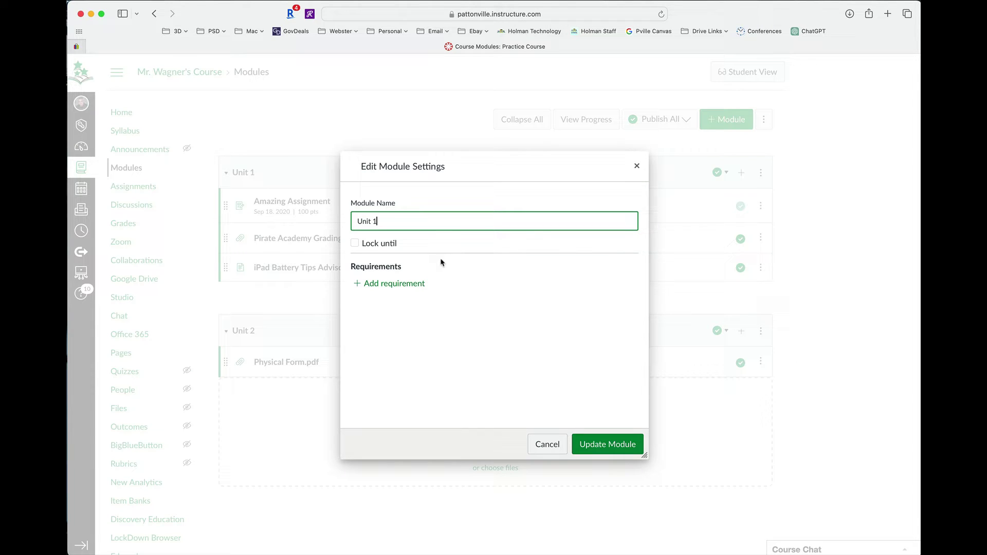
click(363, 245)
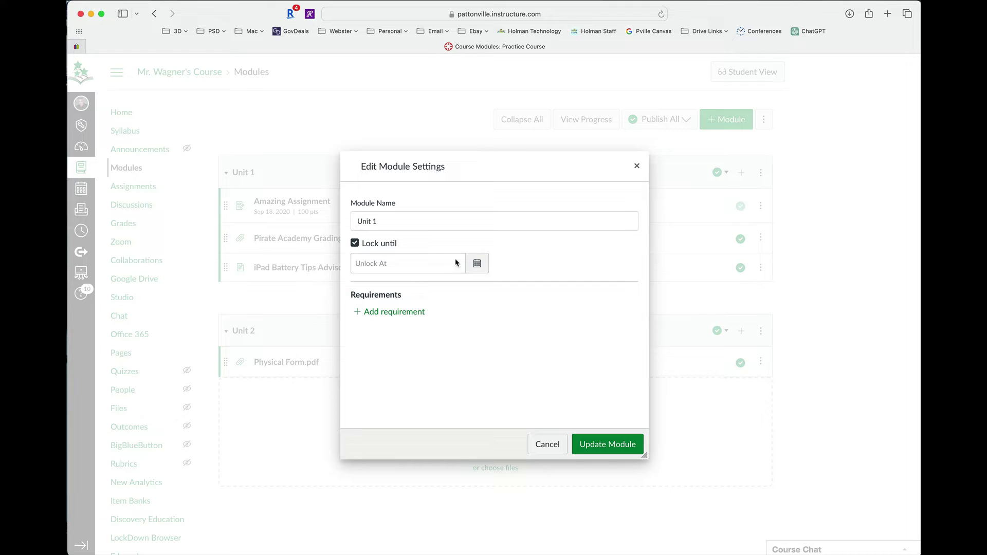
click(478, 264)
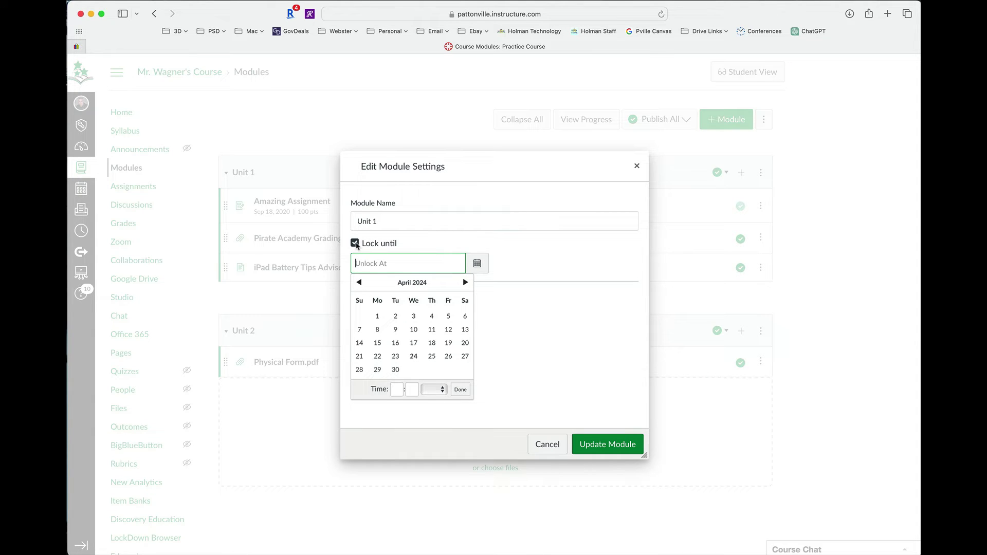
click(355, 243)
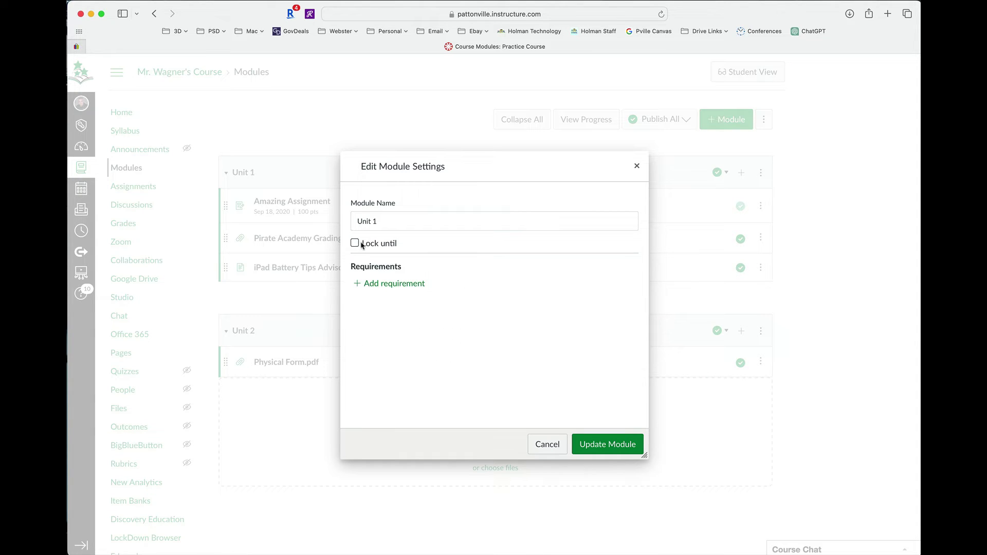
Step: Add a completion requirement to Unit 1, with students required to complete all requirements
click(391, 284)
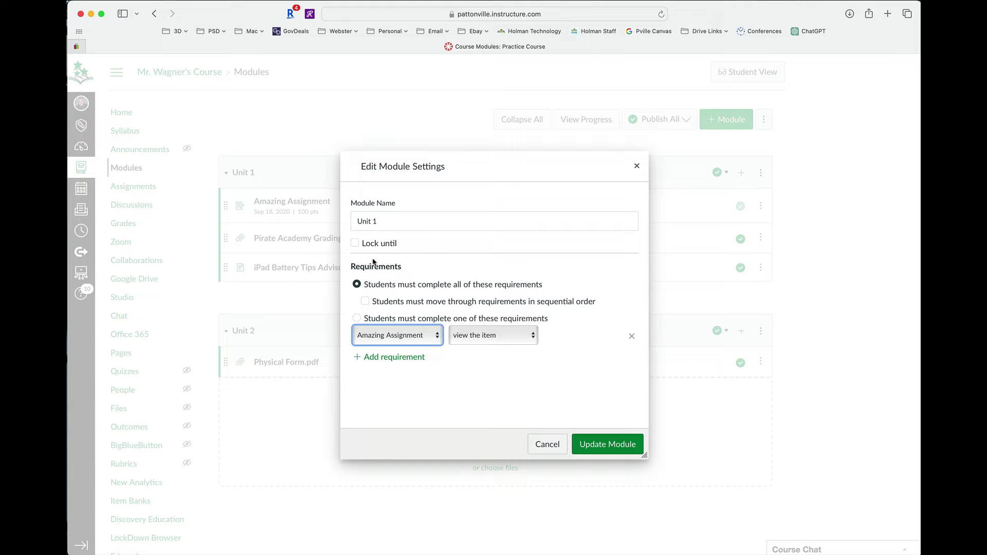
click(376, 320)
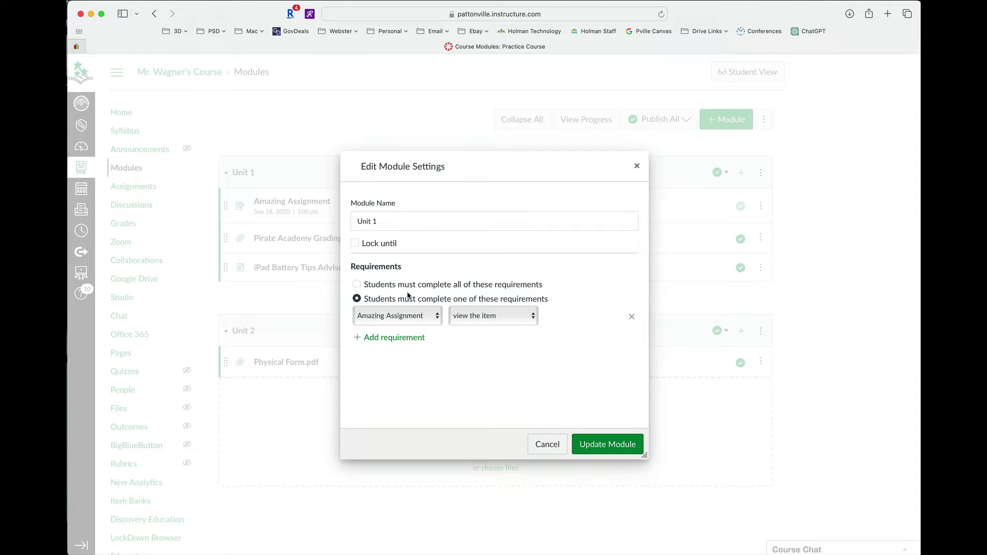
click(383, 286)
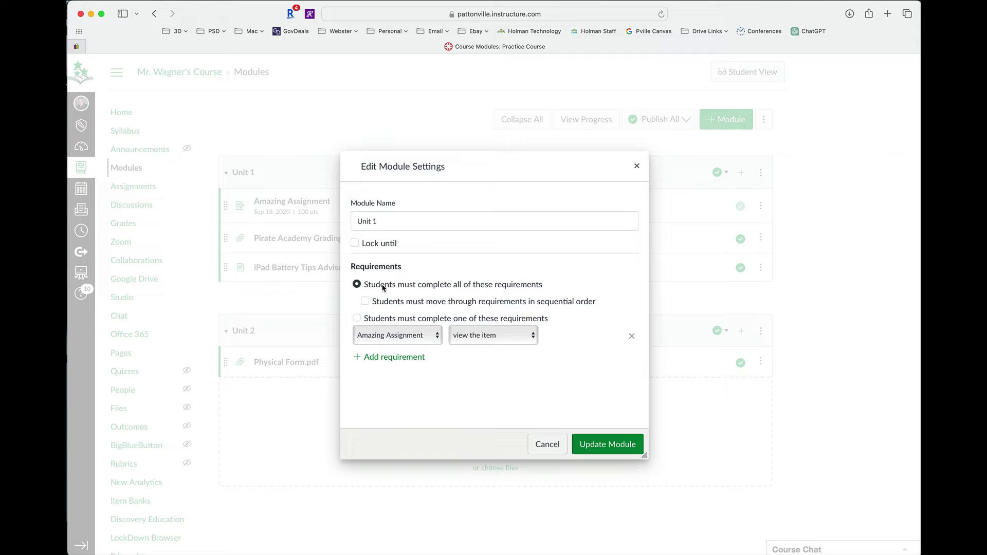
click(365, 302)
Step: Make the first requirement 'submit the assignment' for Amazing Assignment
click(419, 335)
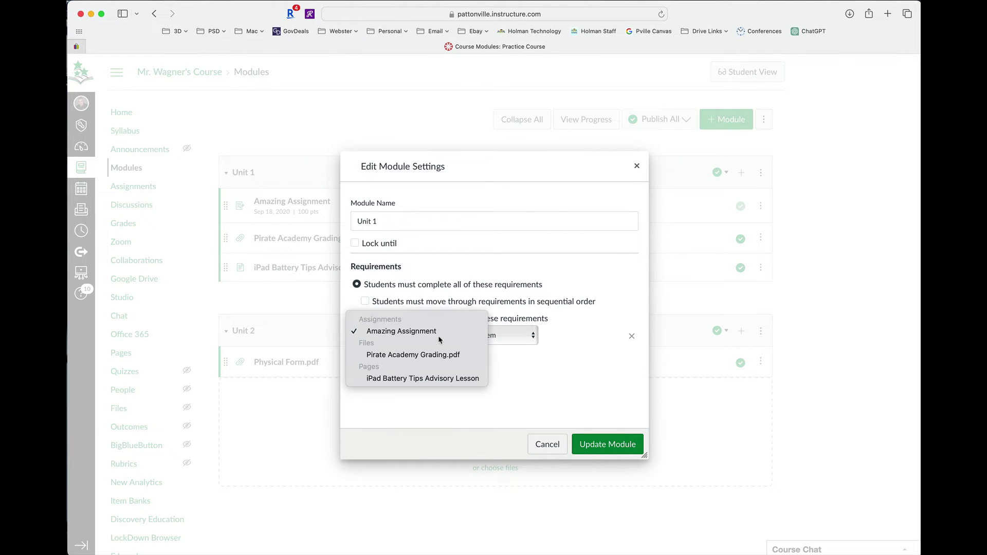
click(394, 331)
click(482, 342)
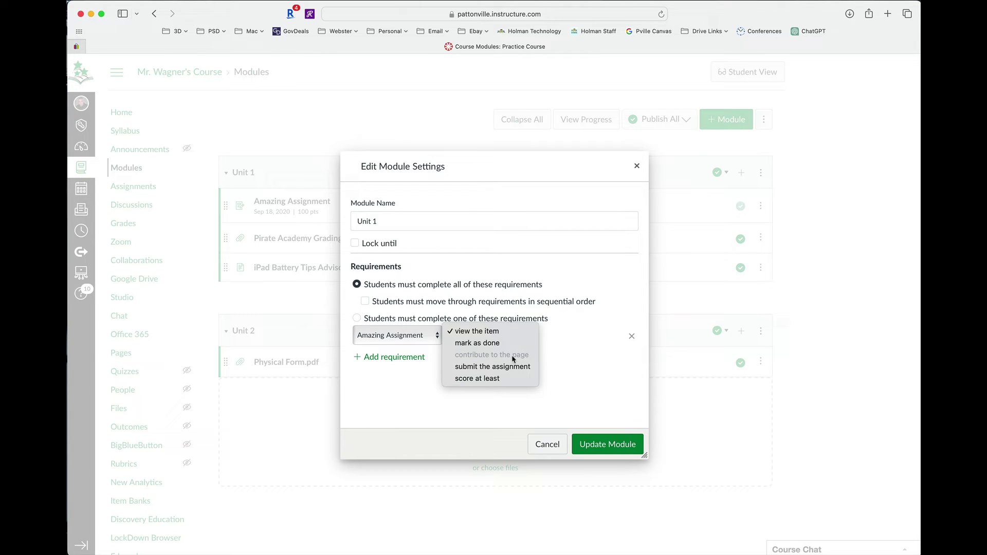
click(497, 366)
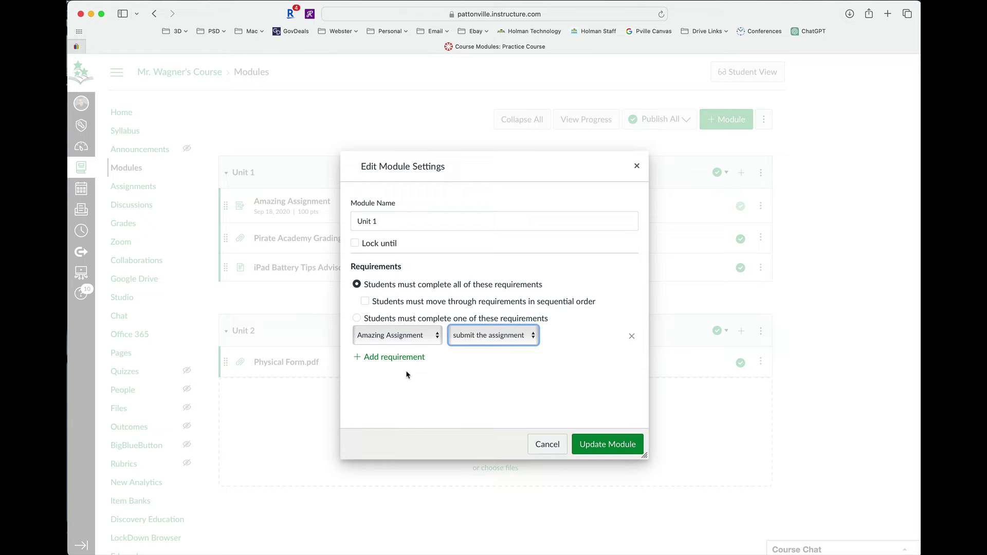
Step: Add a second requirement to view Pirate Academy Grading.pdf
click(381, 357)
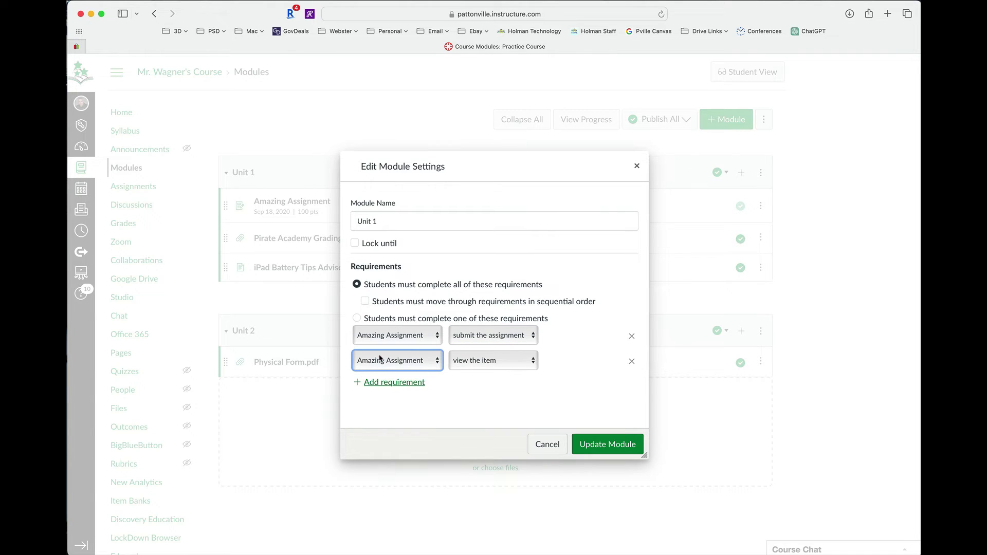
click(398, 363)
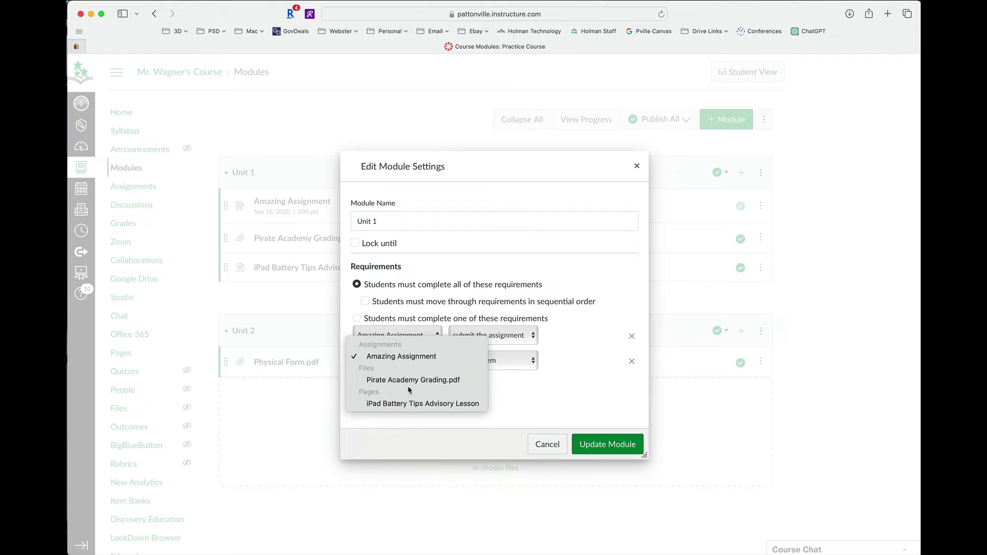
click(438, 380)
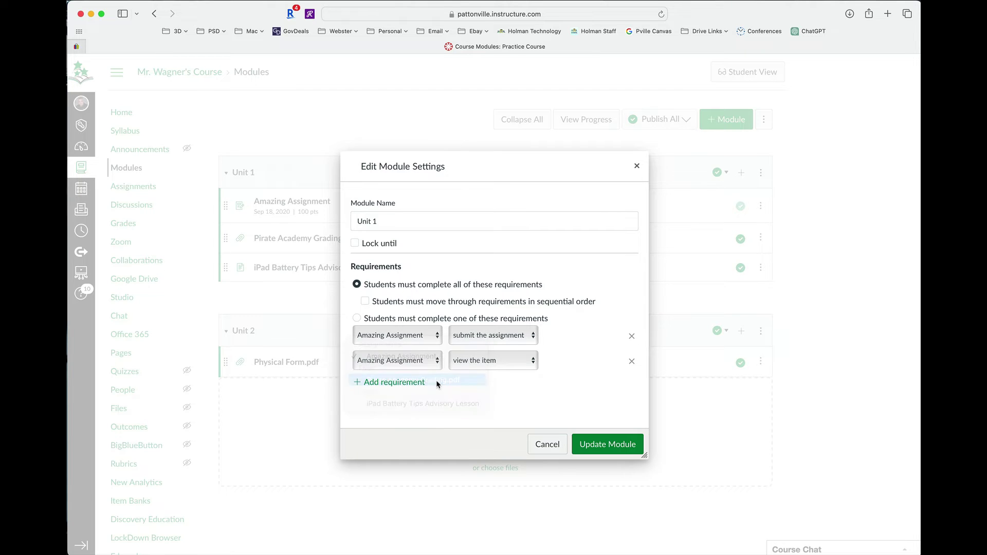
click(469, 364)
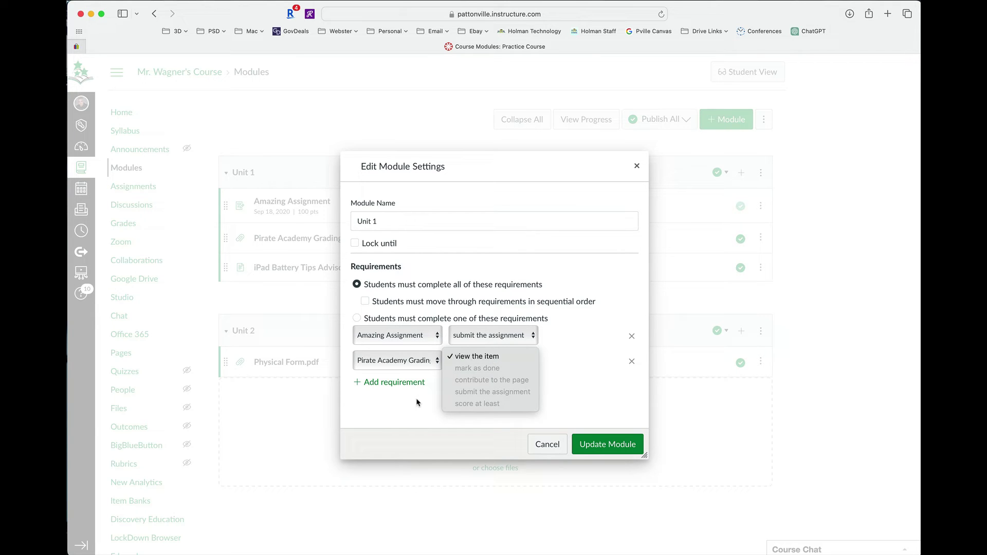
click(386, 382)
Step: Add a third requirement to mark iPad Battery Tips Advisory Lesson as done, and update the module
click(388, 382)
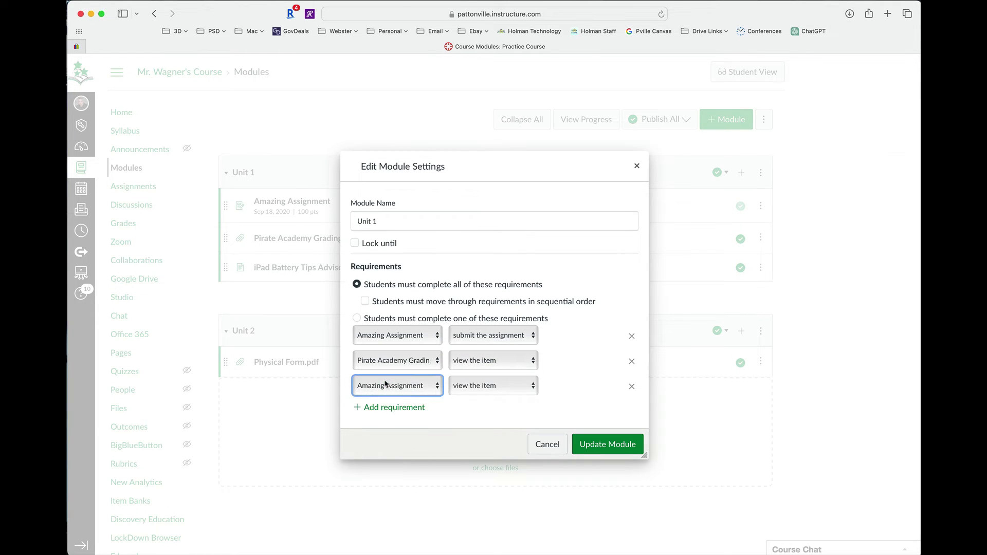
click(387, 387)
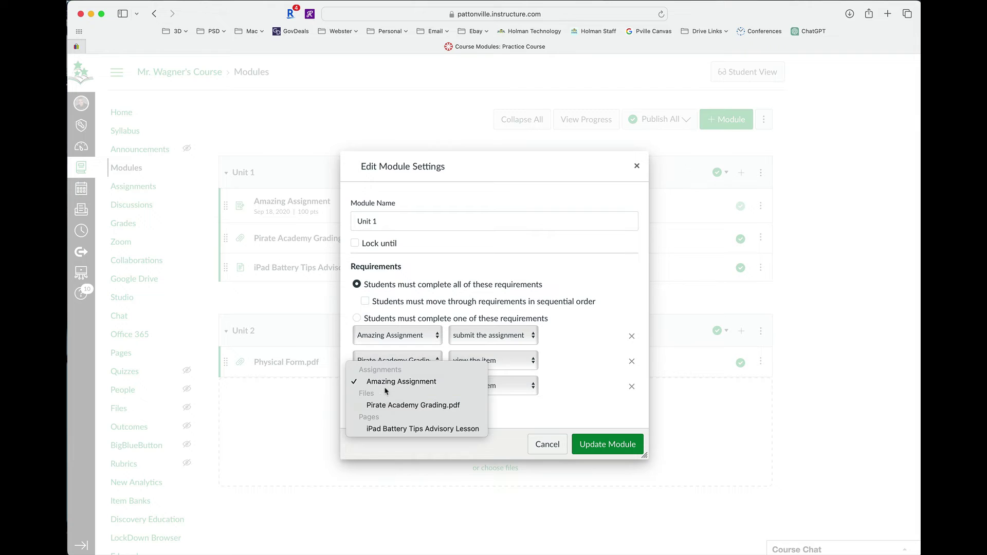
click(399, 429)
click(470, 390)
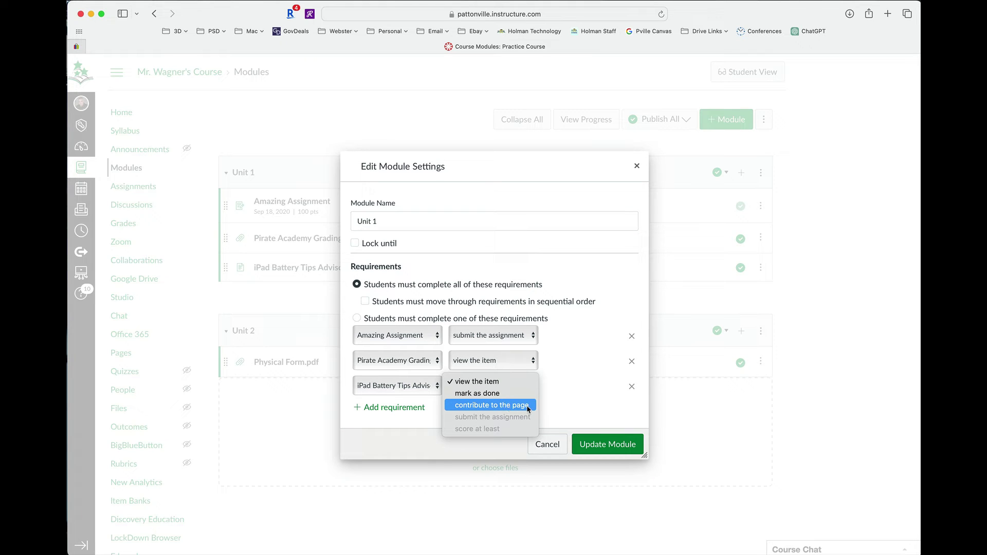
click(501, 393)
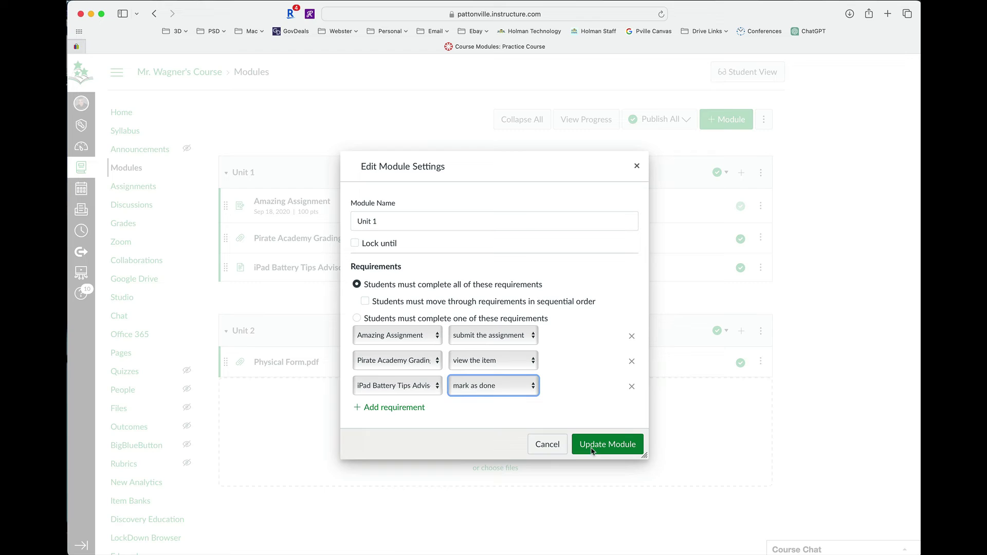
click(608, 451)
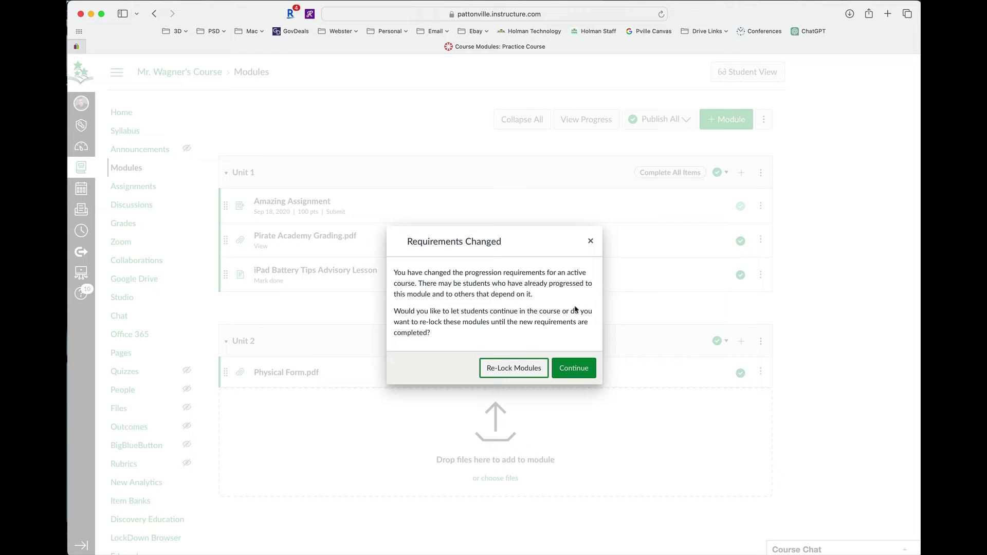
Step: Make Unit 1 the prerequisite of Unit 2, re-locking modules before and after the change
click(516, 367)
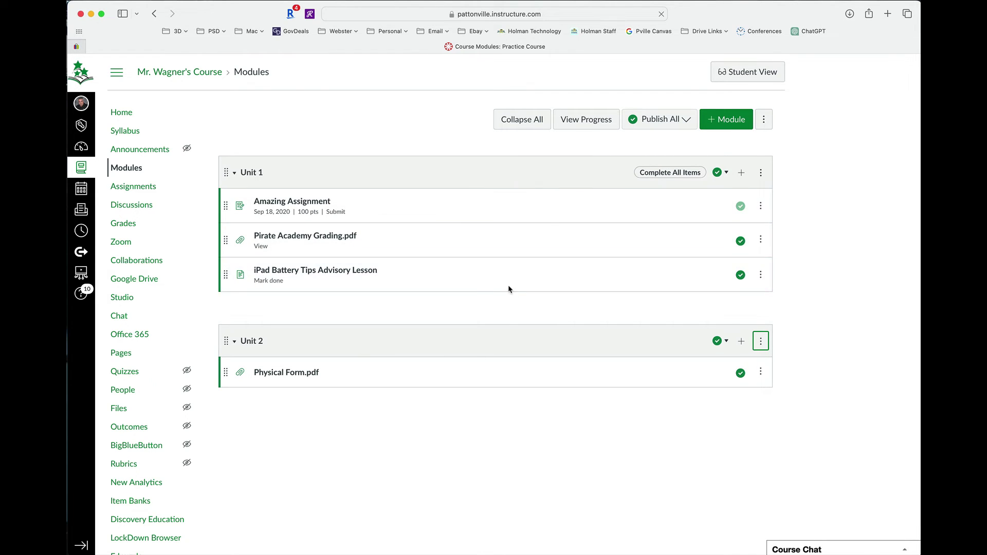
click(761, 342)
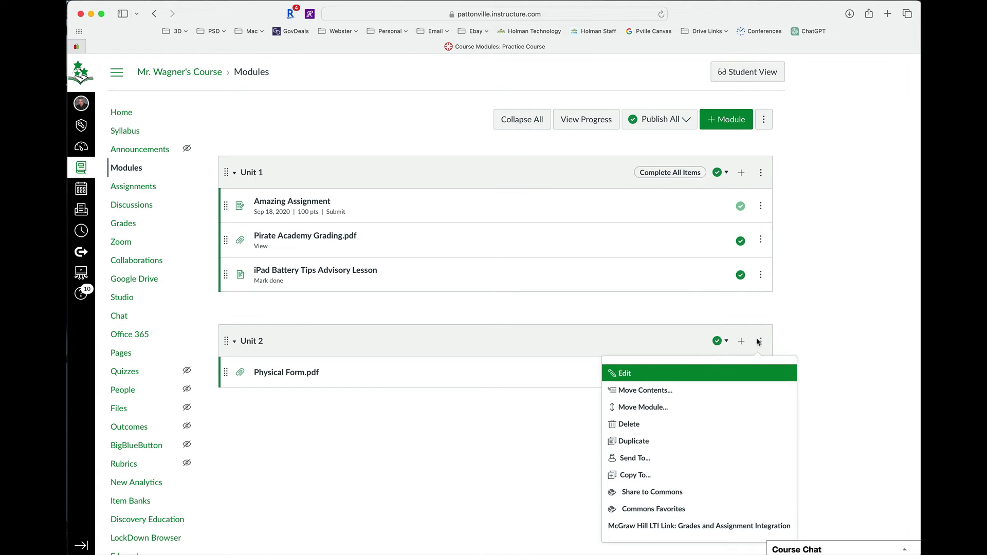
click(672, 380)
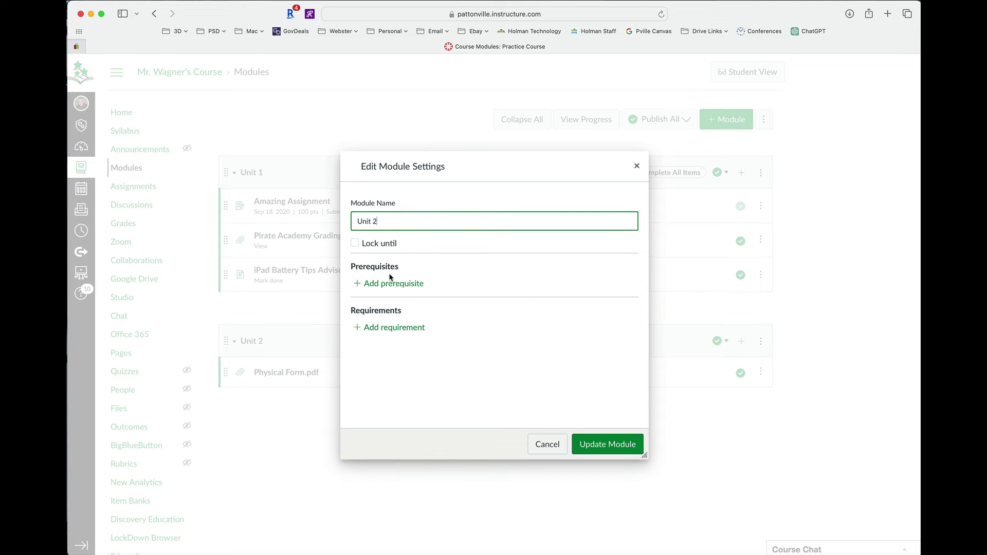
click(402, 283)
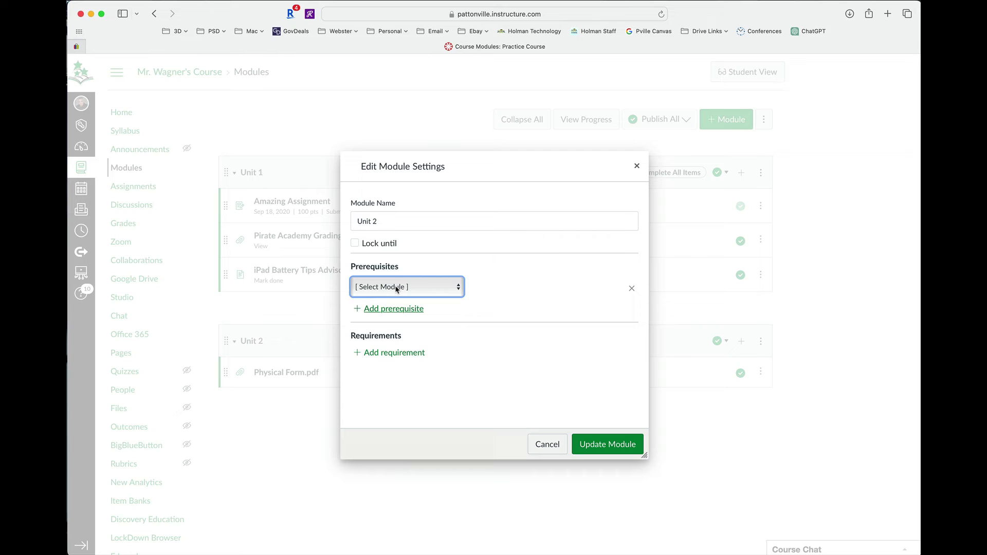
click(397, 288)
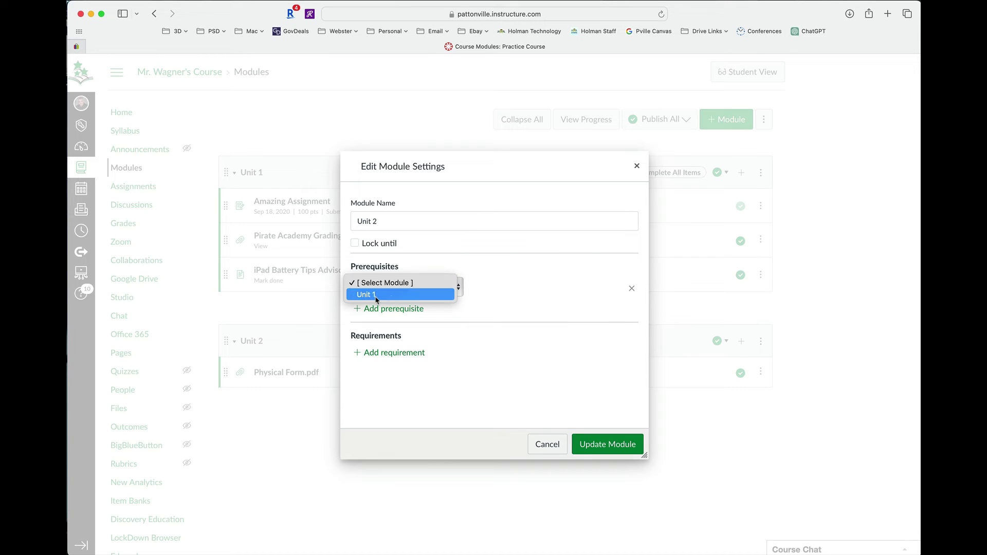
click(394, 295)
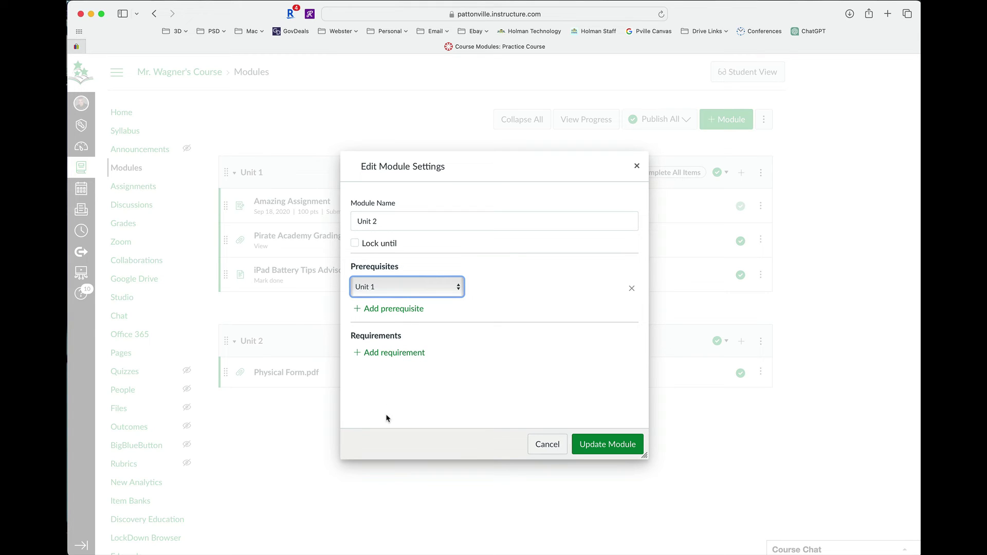
click(592, 446)
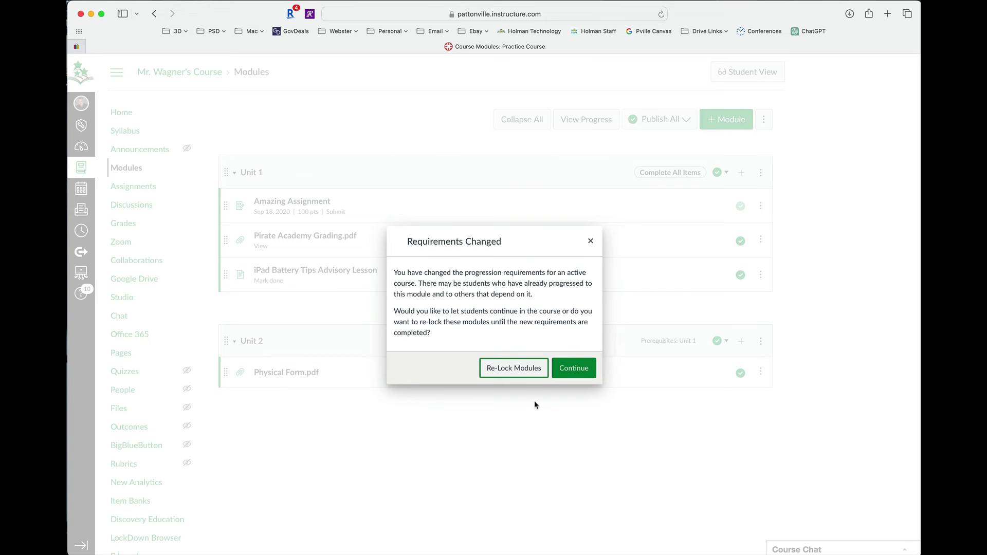
click(516, 368)
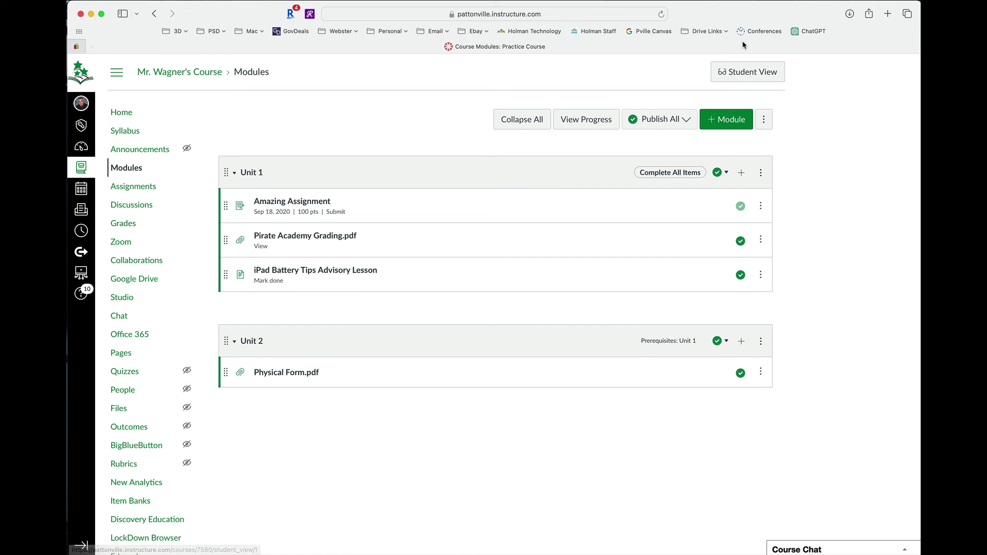
Step: In Student View, confirm Physical Form.pdf is locked and open Amazing Assignment
click(739, 72)
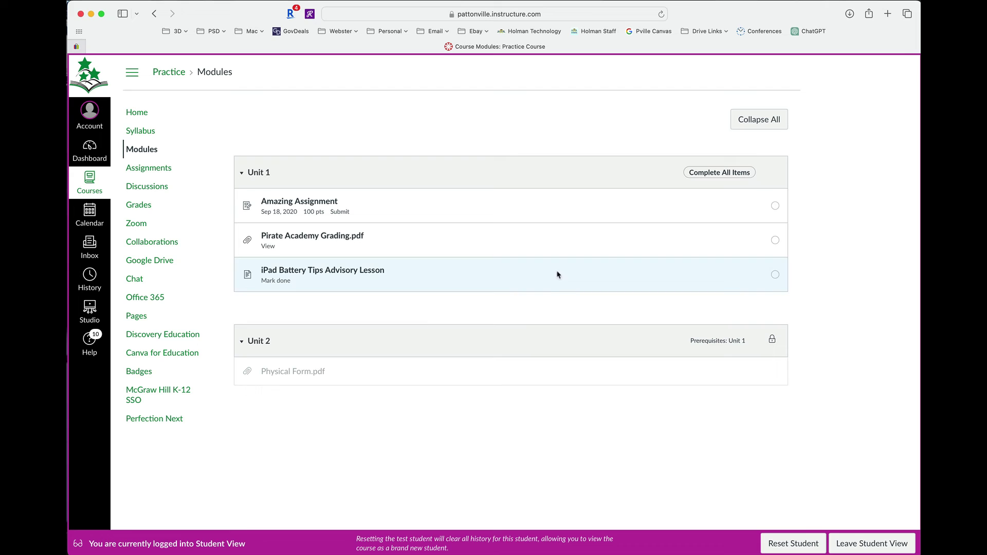
triple_click(286, 373)
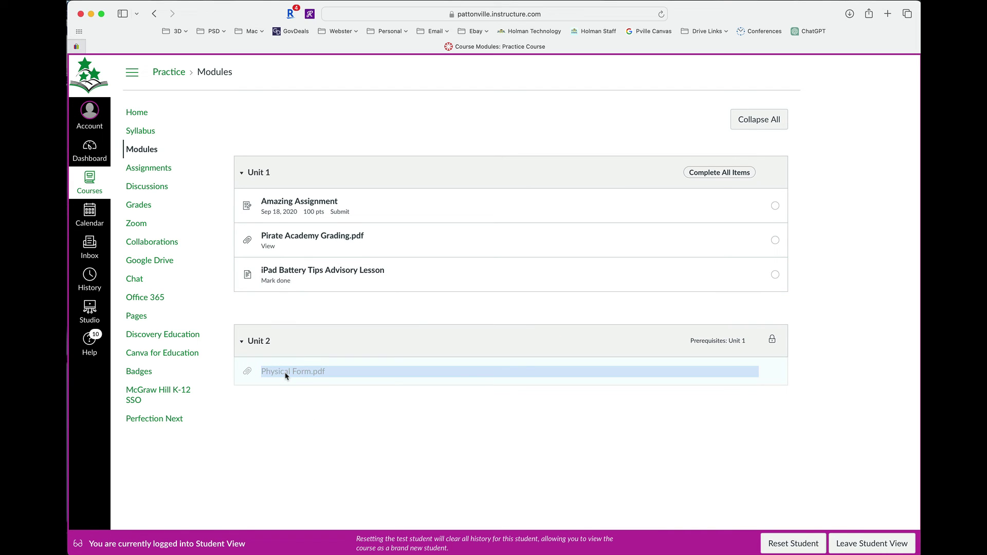
click(325, 208)
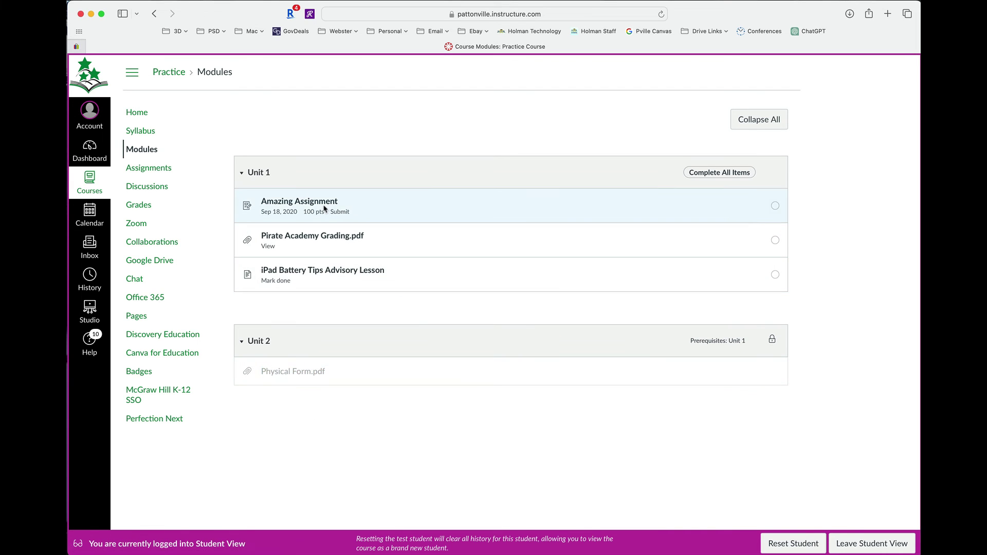
click(276, 203)
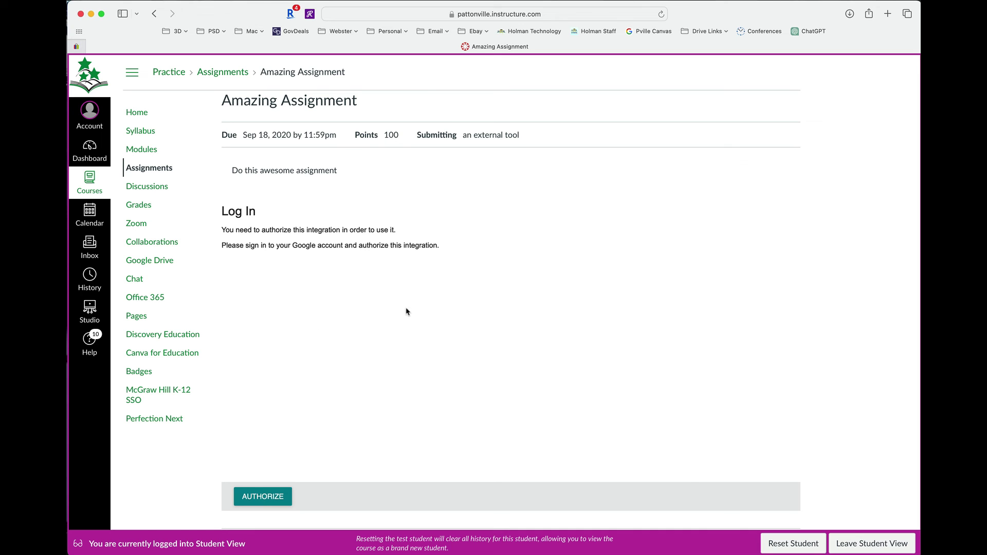
click(154, 14)
click(522, 326)
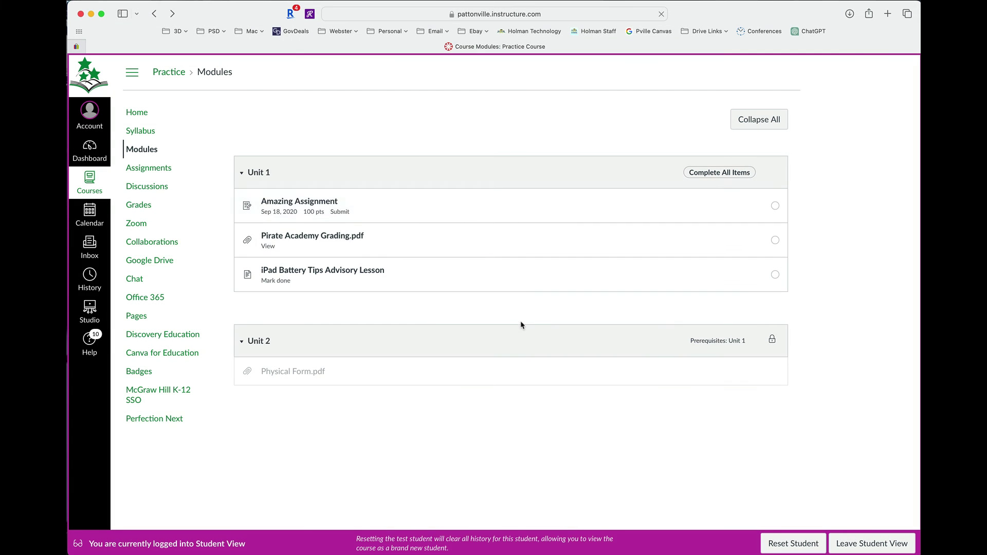
Step: View Pirate Academy Grading.pdf as the student, then return to Modules
click(334, 238)
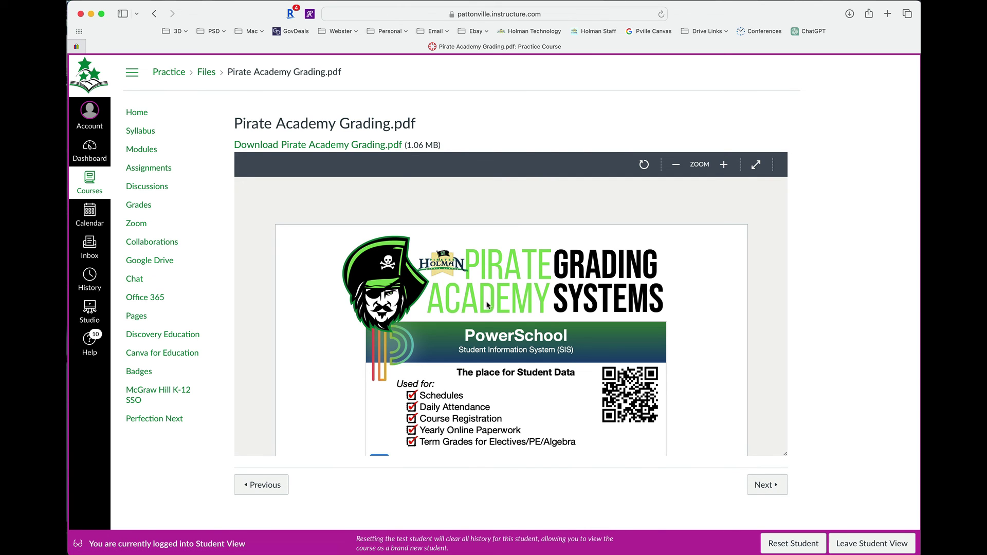
scroll(523, 336, down, 5)
scroll(523, 337, up, 5)
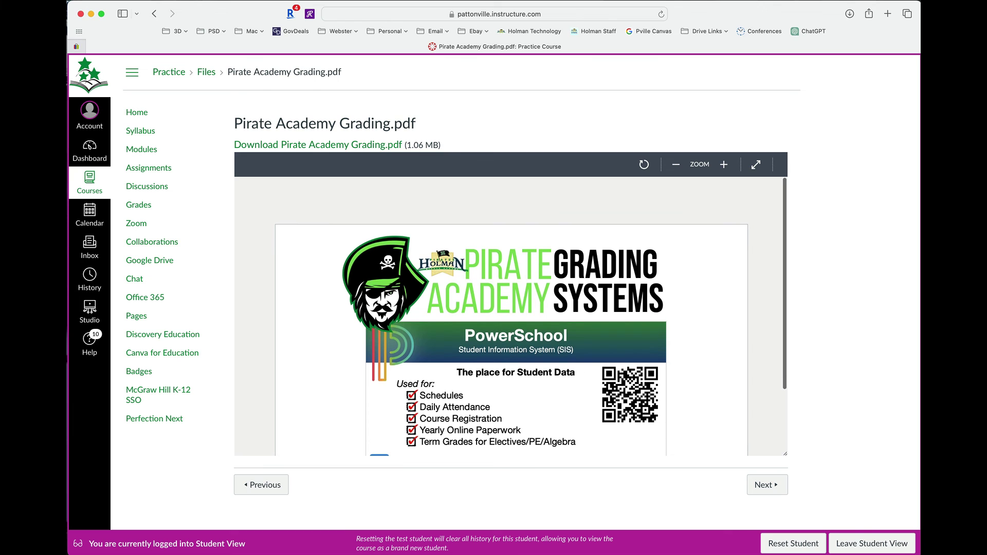
click(156, 15)
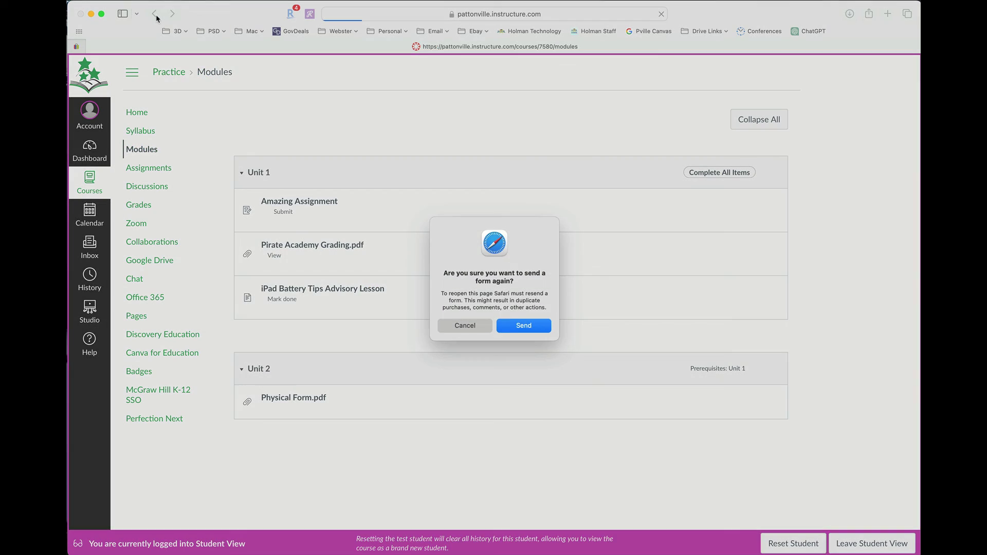
Step: Reload Modules, then mark the iPad Battery Tips Advisory Lesson as done as the student
key(Return)
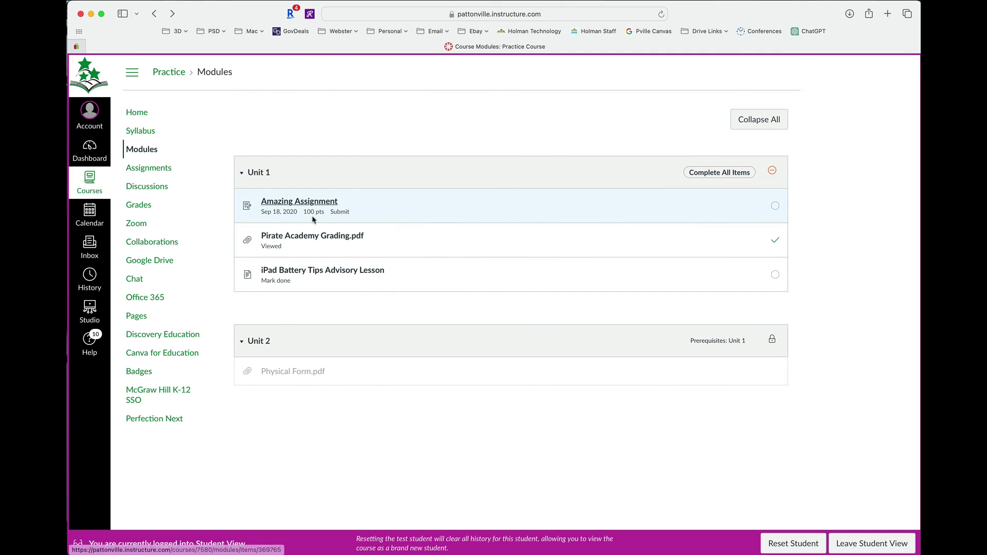
click(320, 272)
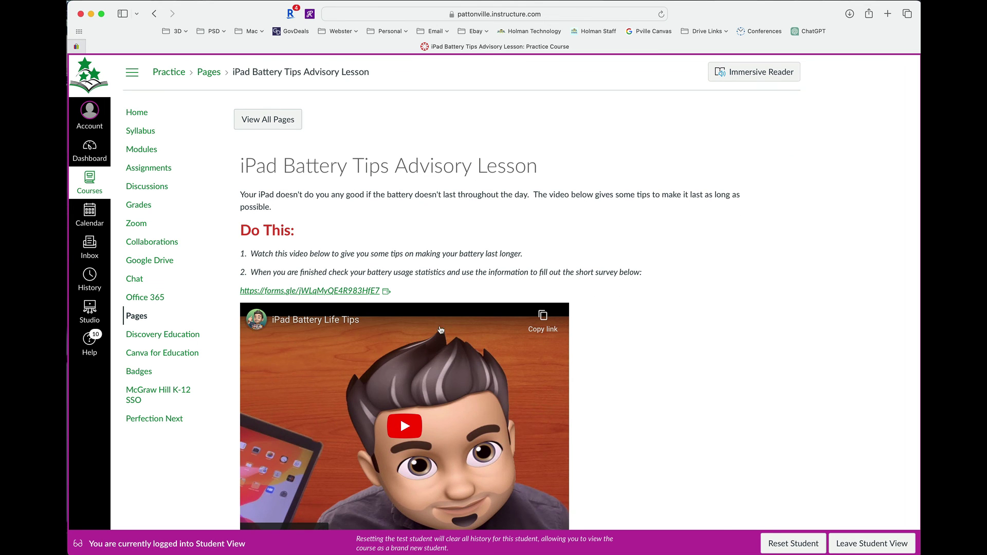
scroll(497, 260, down, 3)
scroll(498, 260, up, 3)
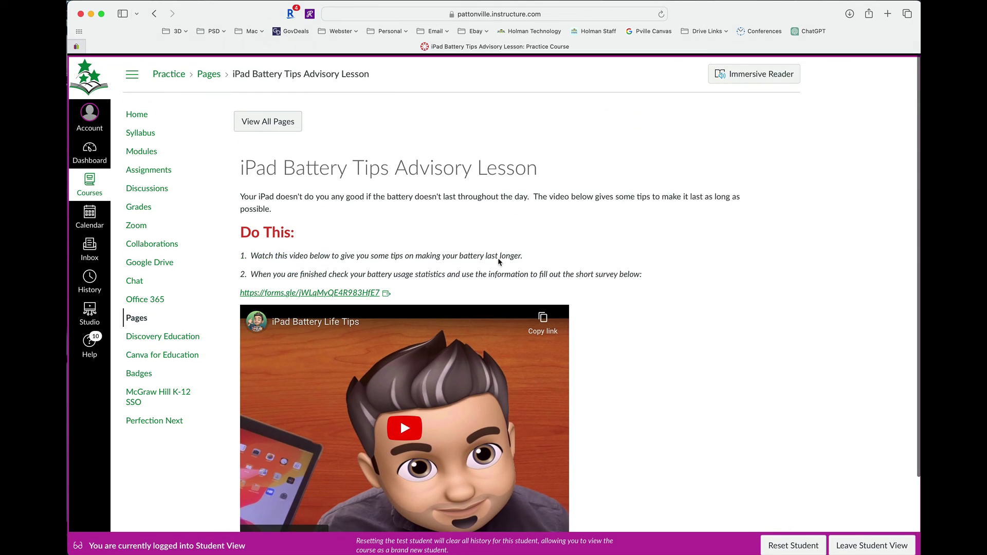
scroll(498, 261, down, 3)
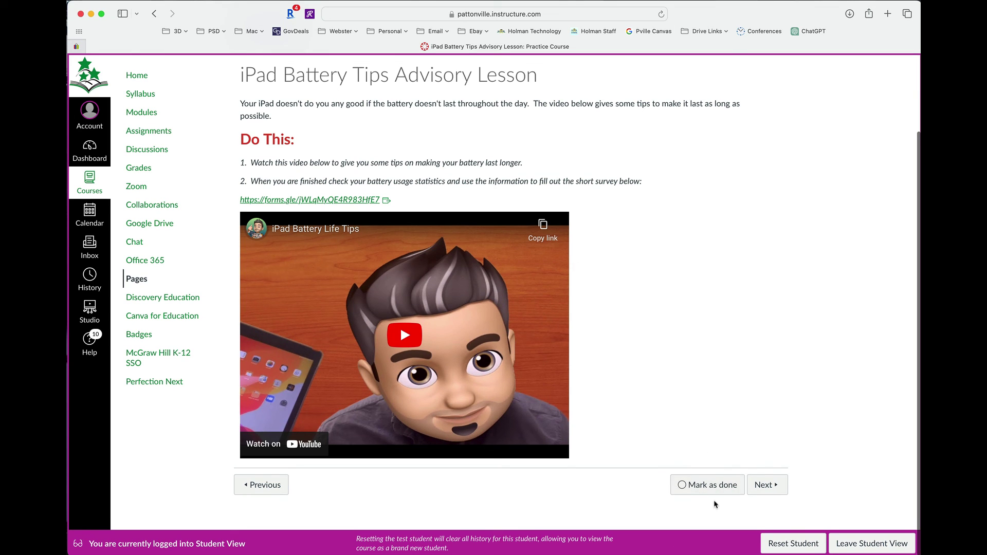
click(693, 489)
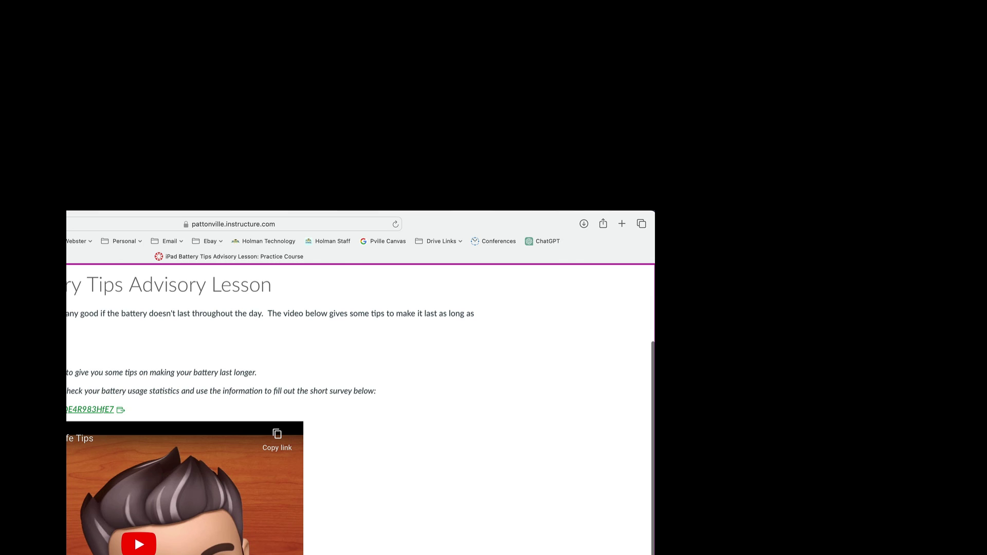
Step: Try advancing to Physical Form.pdf, then check Amazing Assignment shows 'Must submit the assignment'
click(767, 485)
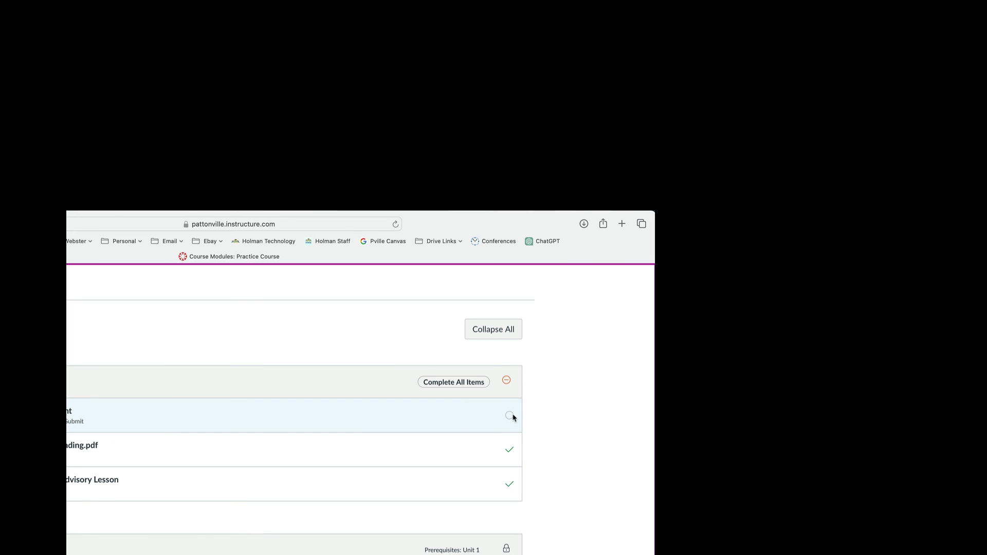
mouse_move(511, 419)
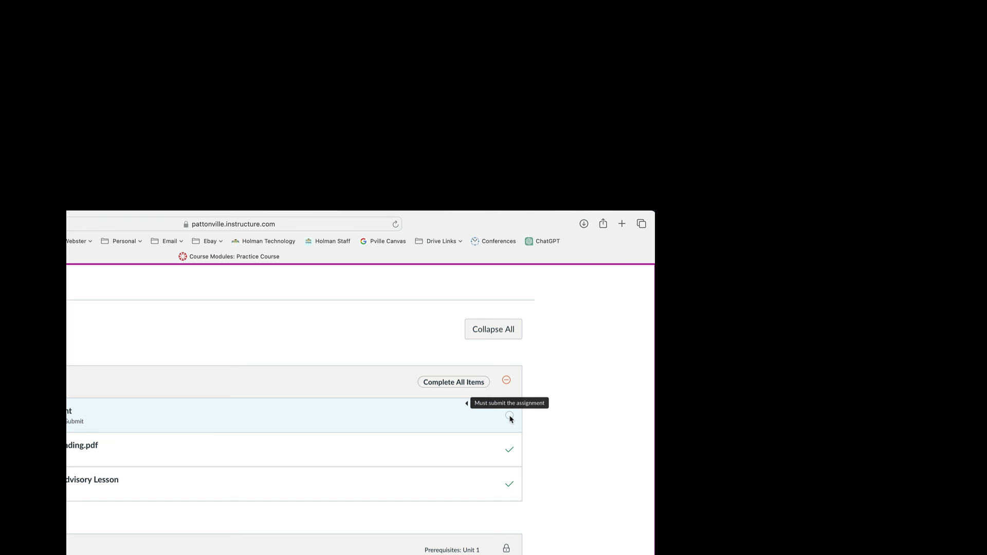